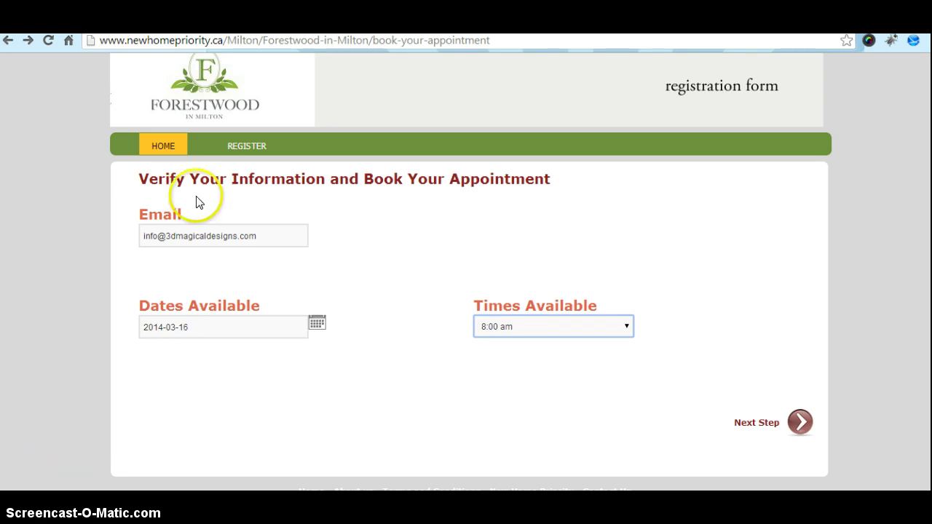
Highlight the Forestwood page address and the appointment form heading text
left_click_drag(486, 44, 93, 41)
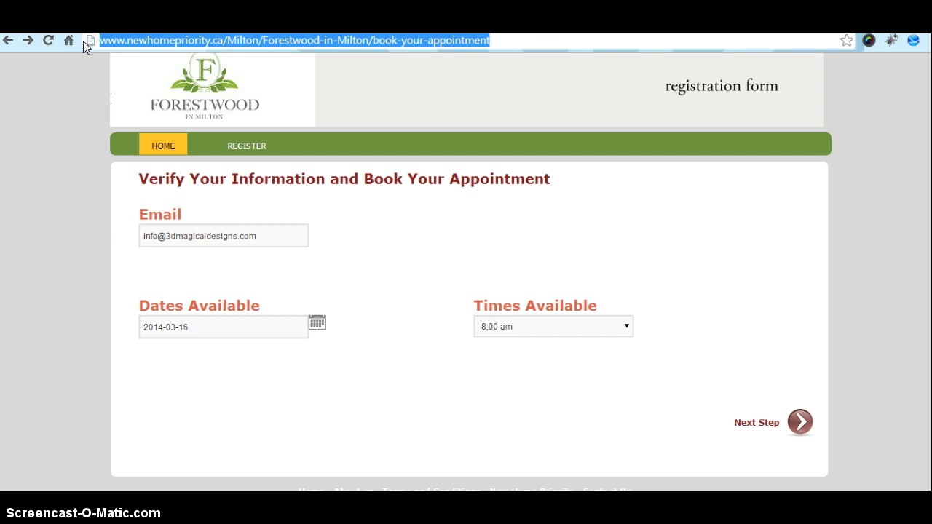
left_click(598, 215)
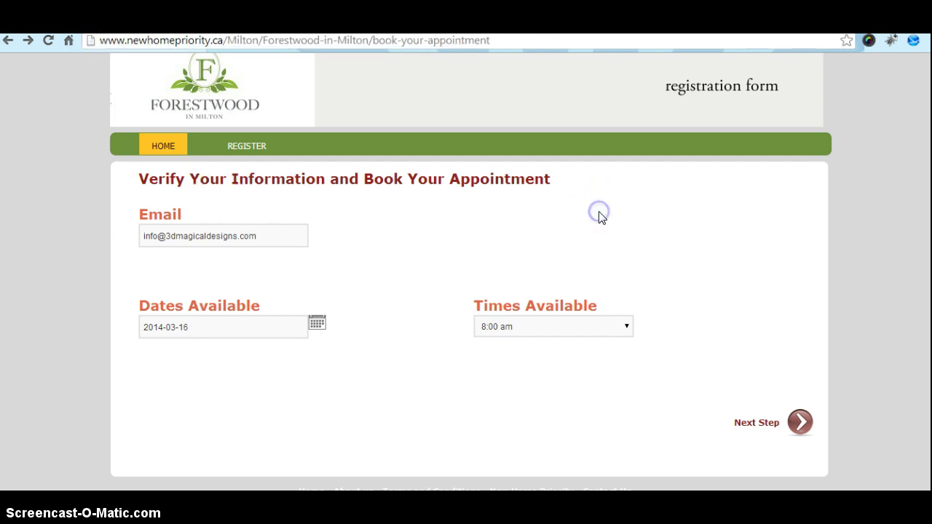
left_click_drag(140, 178, 718, 381)
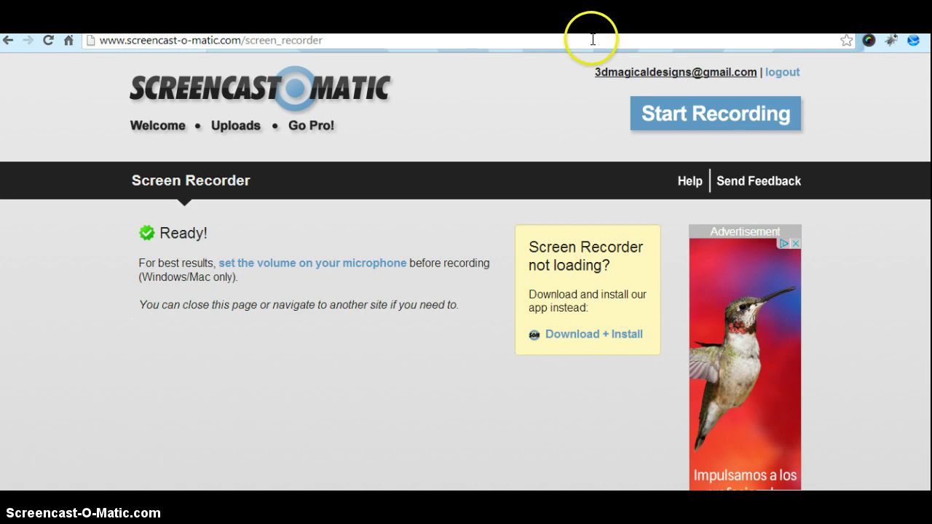
Load summitlandhomes.com via 'summ' autocomplete, then clear the Forestwood page's text selection
left_click(592, 39)
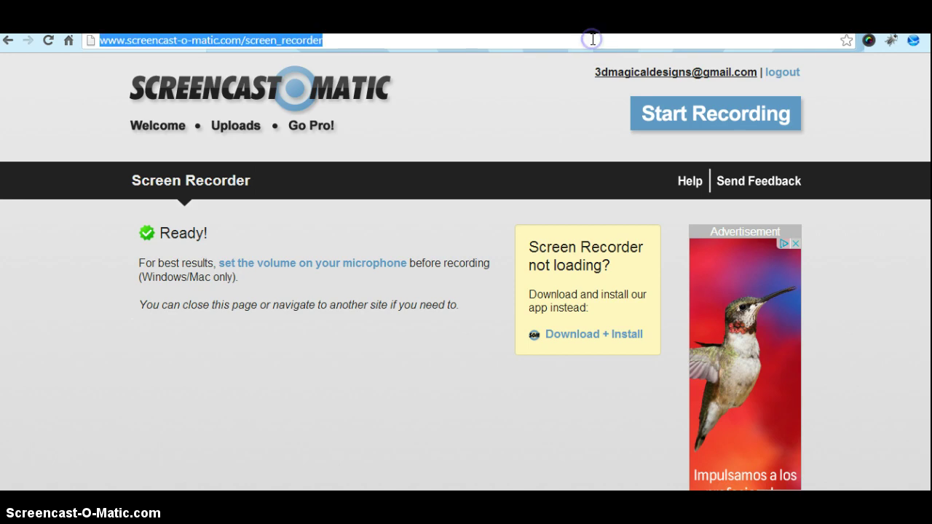
type("summitlandhomes.com")
key("Return")
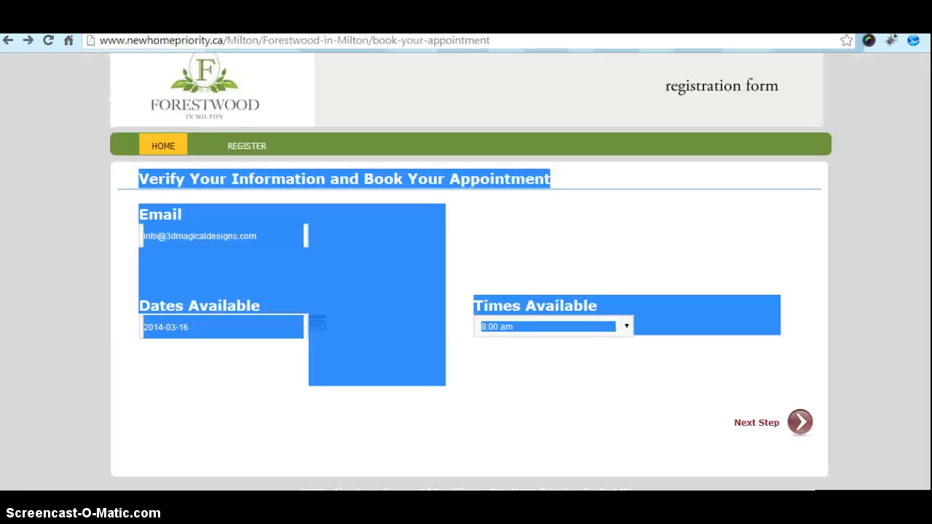
left_click(500, 246)
Switch to the Di Blasio Homes tab and browse its Communities page
key("ctrl+Tab")
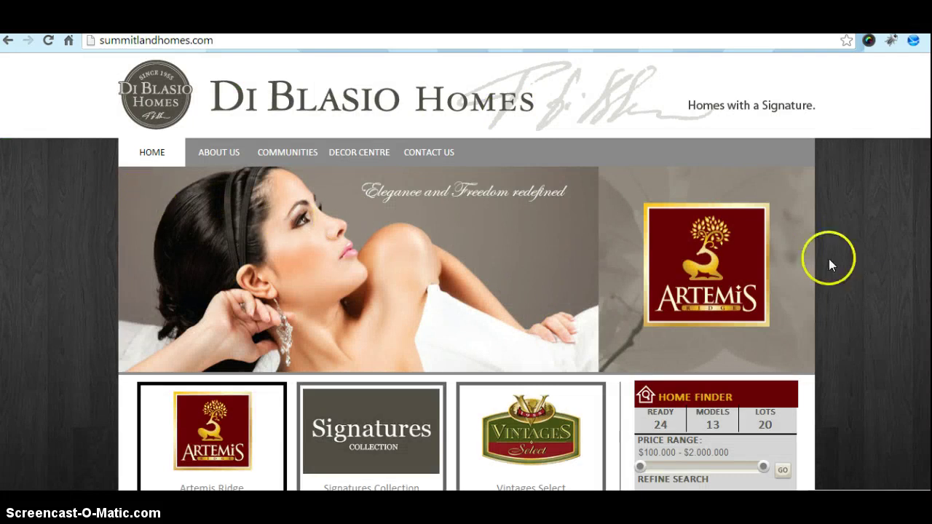
scroll(664, 355, "down", 5)
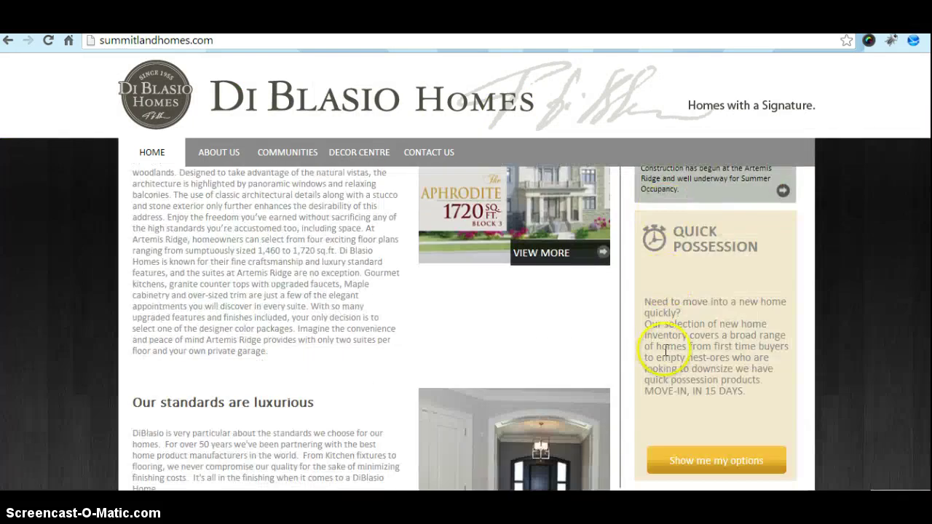
scroll(664, 350, "up", 5)
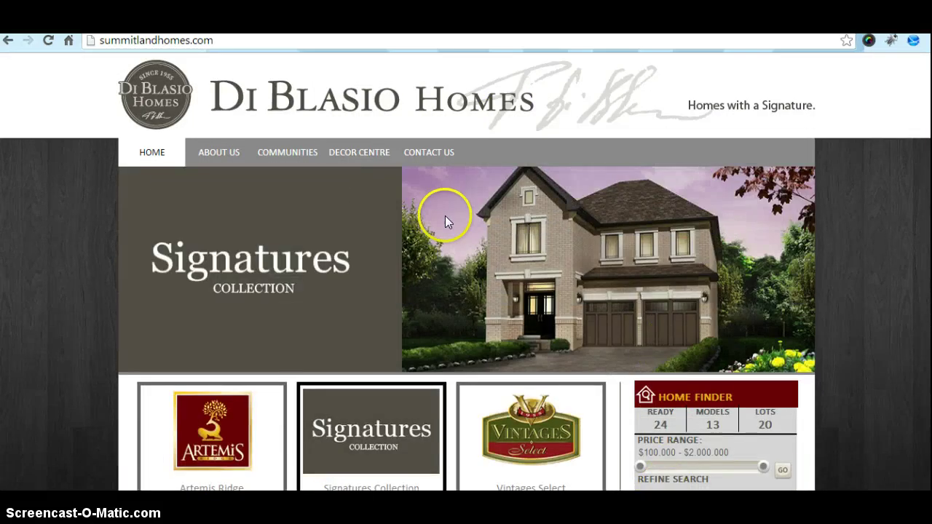
mouse_move(312, 157)
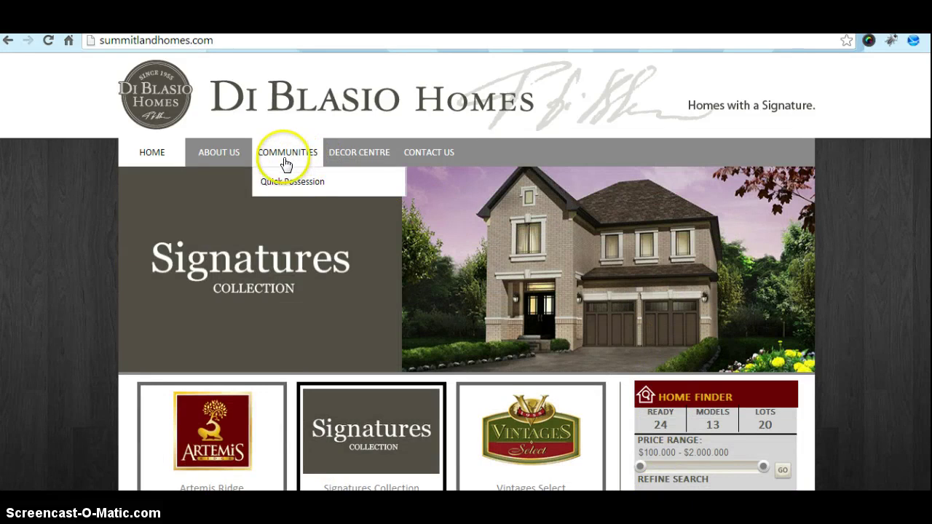
left_click(284, 159)
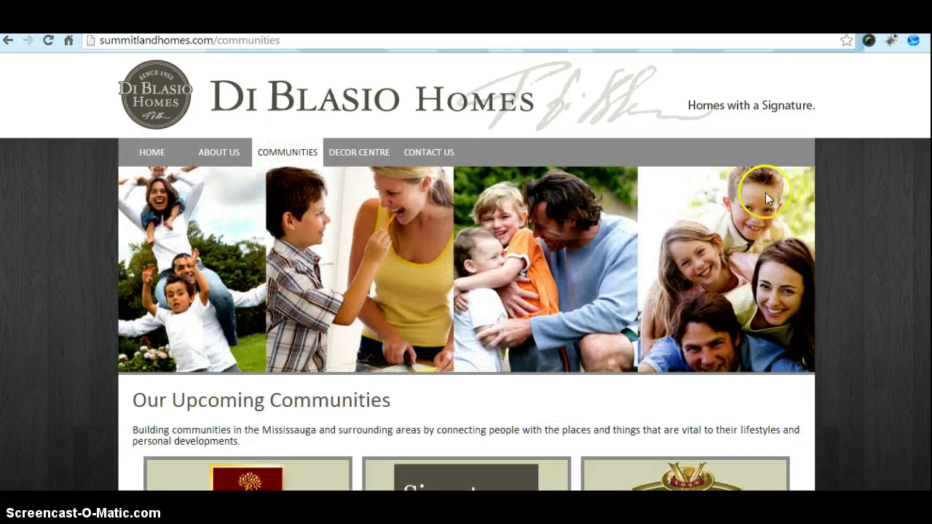
scroll(790, 167, "down", 3)
scroll(790, 172, "down", 1)
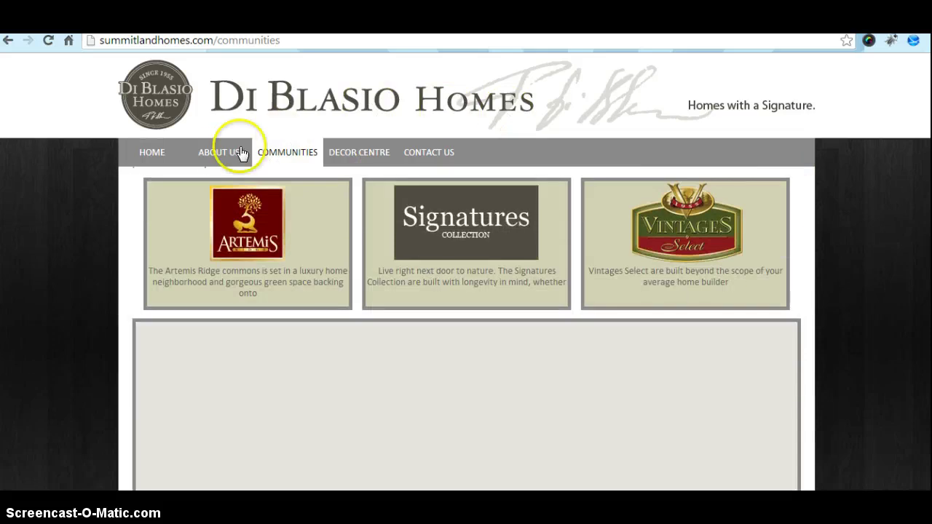
Visit the About Us, Decor Centre and Contact Us pages in turn
left_click(225, 156)
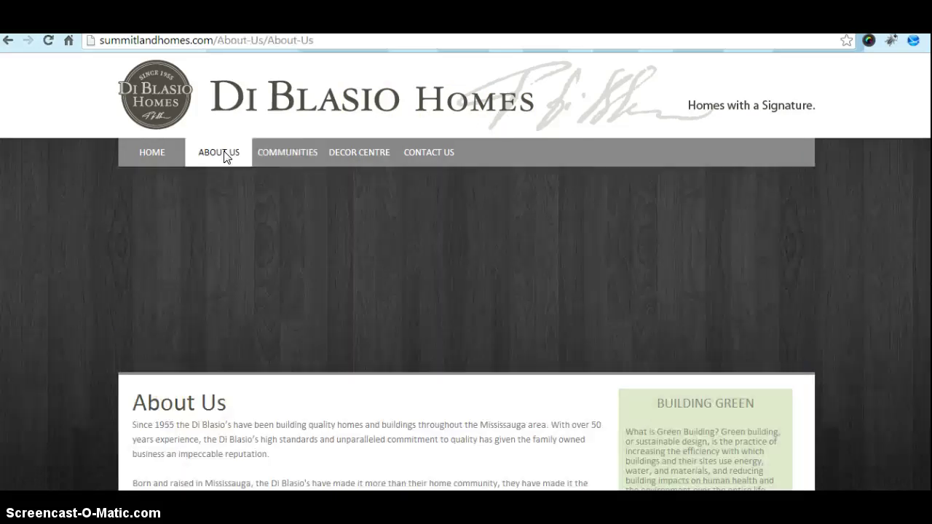
scroll(447, 277, "down", 2)
scroll(451, 306, "down", 3)
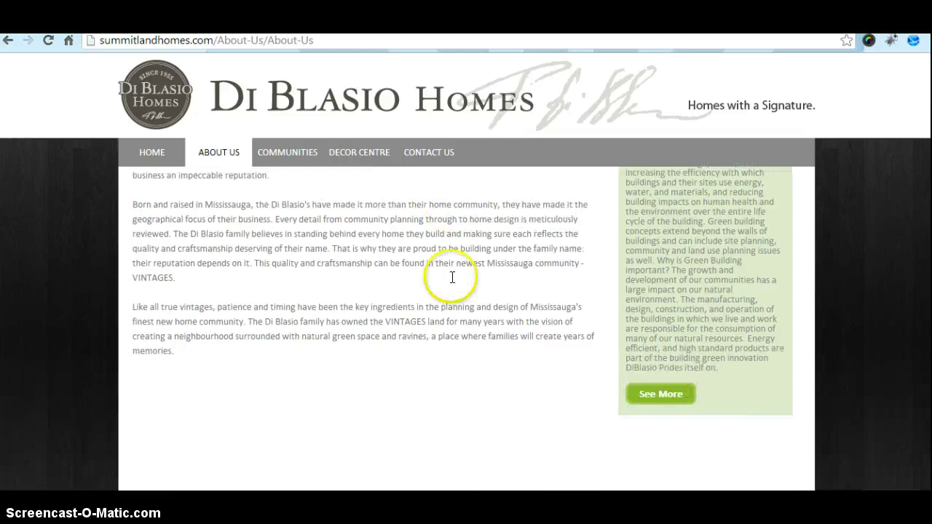
scroll(451, 291, "up", 4)
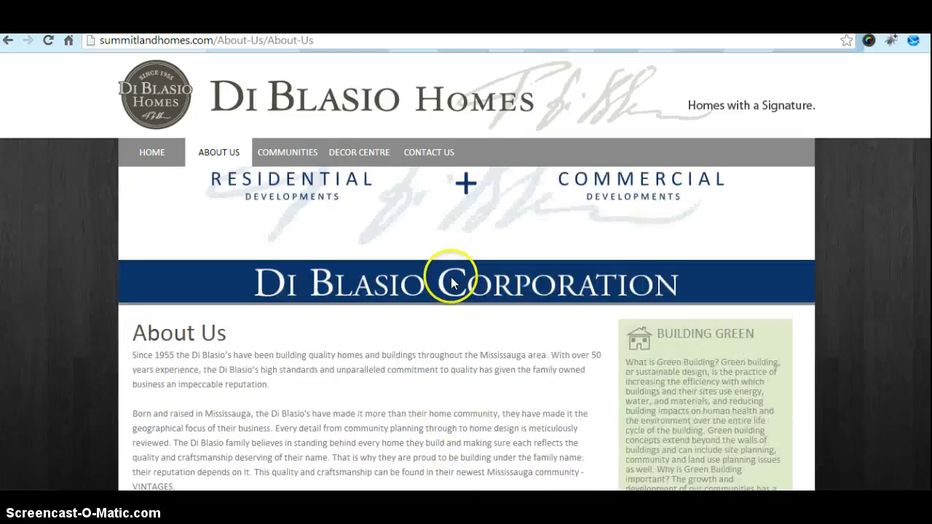
left_click(359, 153)
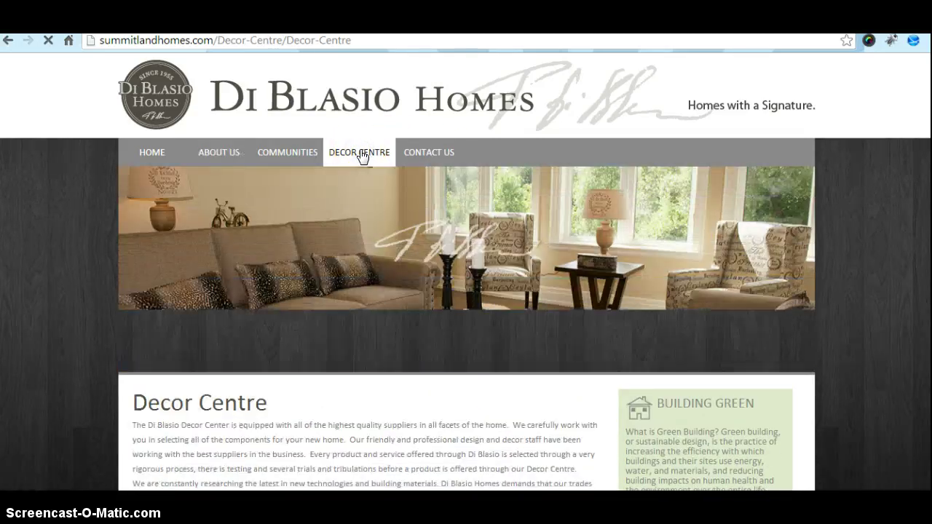
left_click(408, 156)
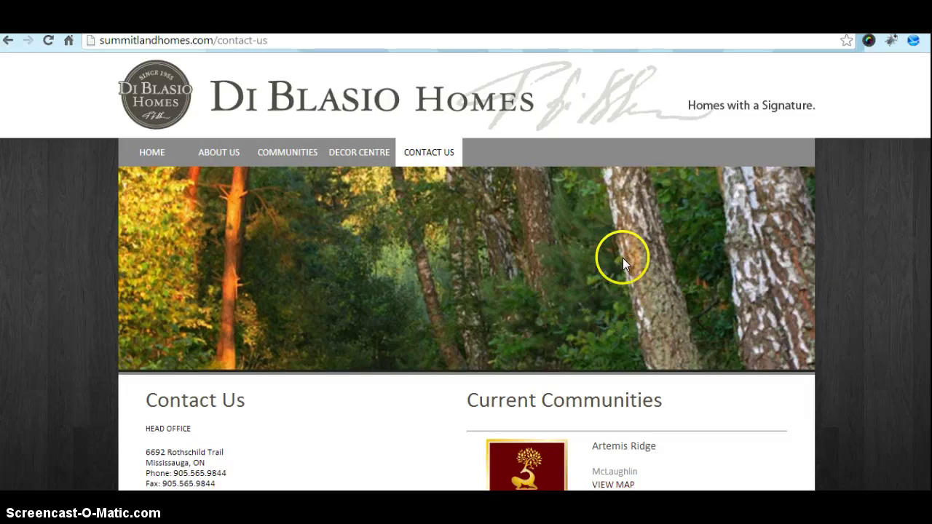
Scroll through the Contact Us details and email form, highlighting part of the heading
scroll(507, 269, "down", 1)
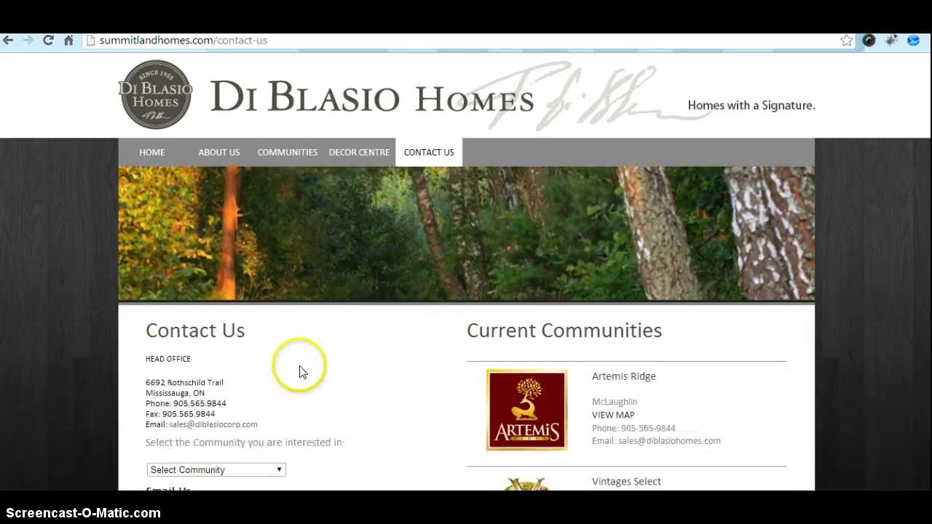
left_click_drag(168, 331, 212, 329)
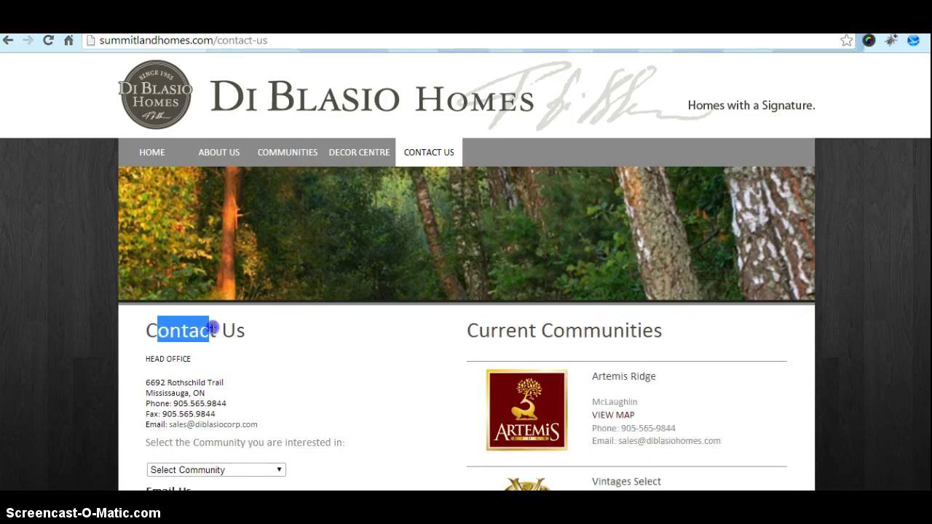
scroll(358, 337, "down", 5)
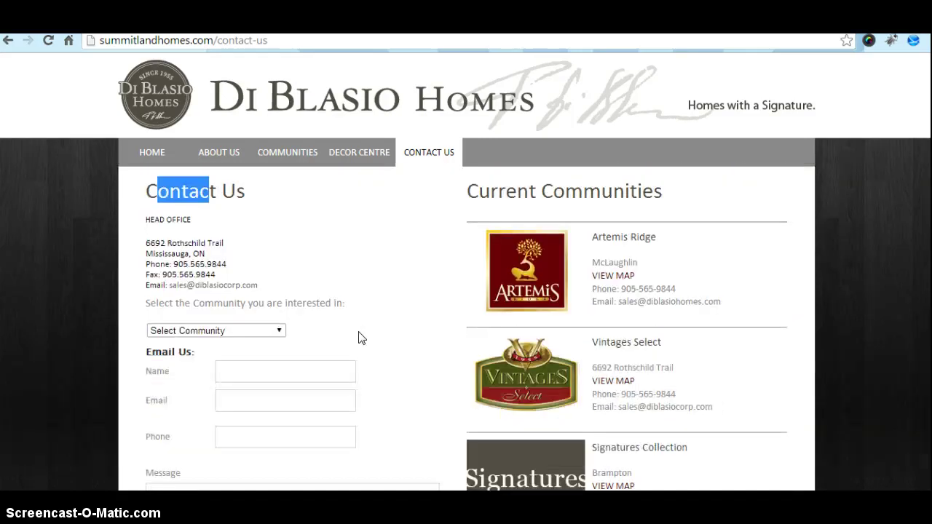
scroll(358, 337, "up", 6)
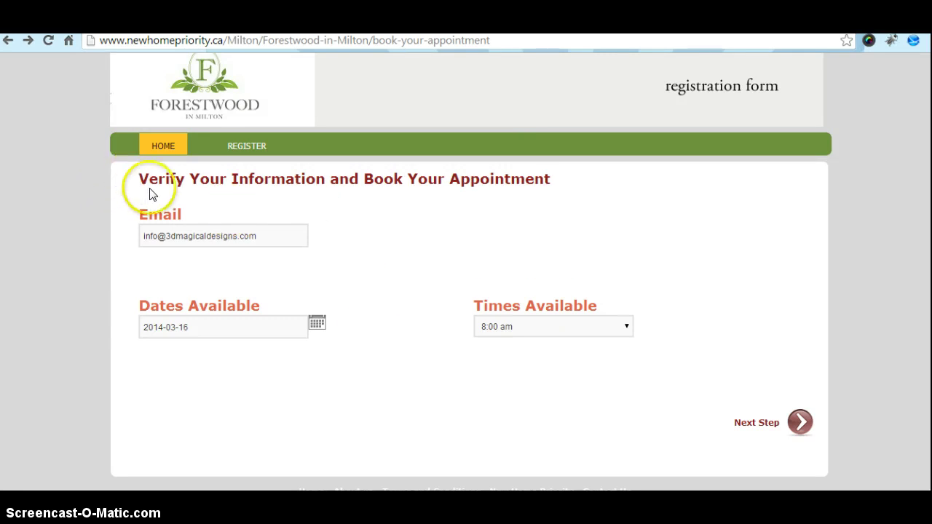
Highlight the Book Your Appointment heading, then open and close the date picker, keeping 2014-03-16
left_click_drag(143, 177, 541, 177)
left_click(573, 175)
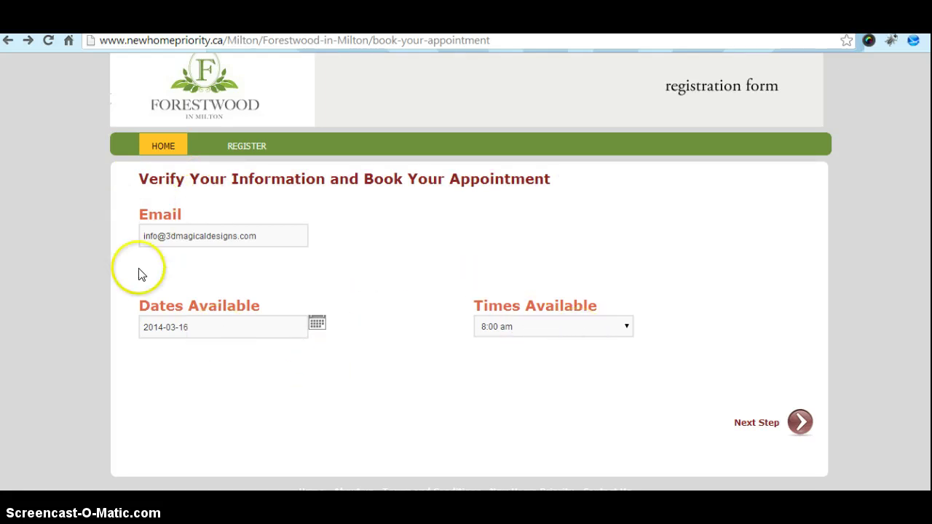
left_click(318, 325)
left_click(379, 293)
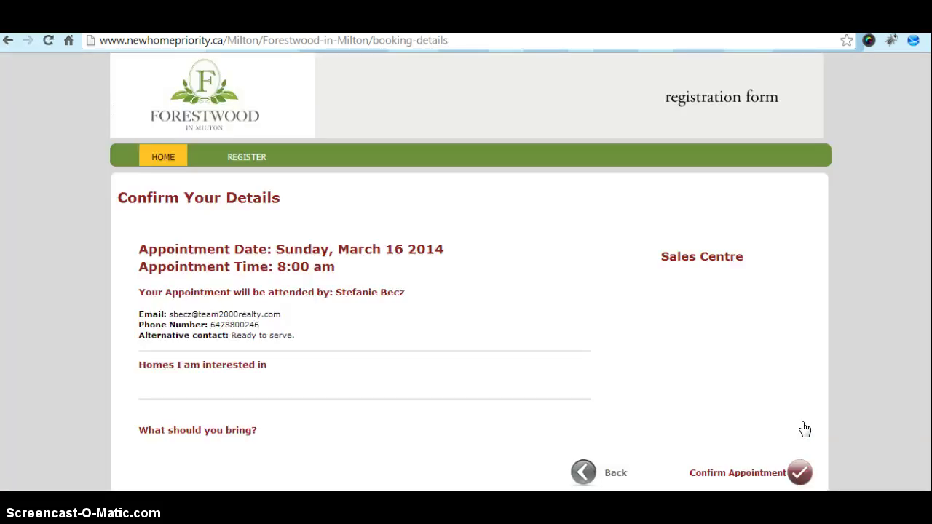
left_click(796, 411)
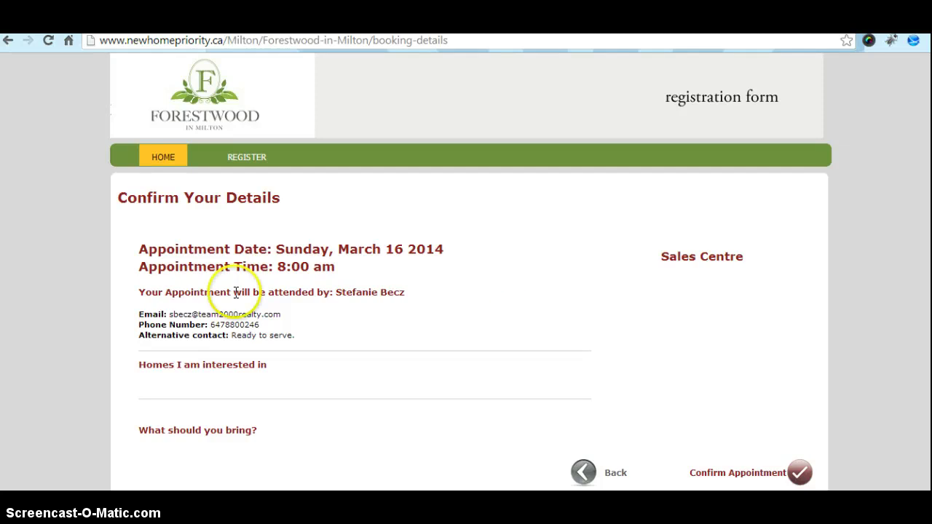
left_click_drag(116, 197, 262, 198)
left_click(301, 197)
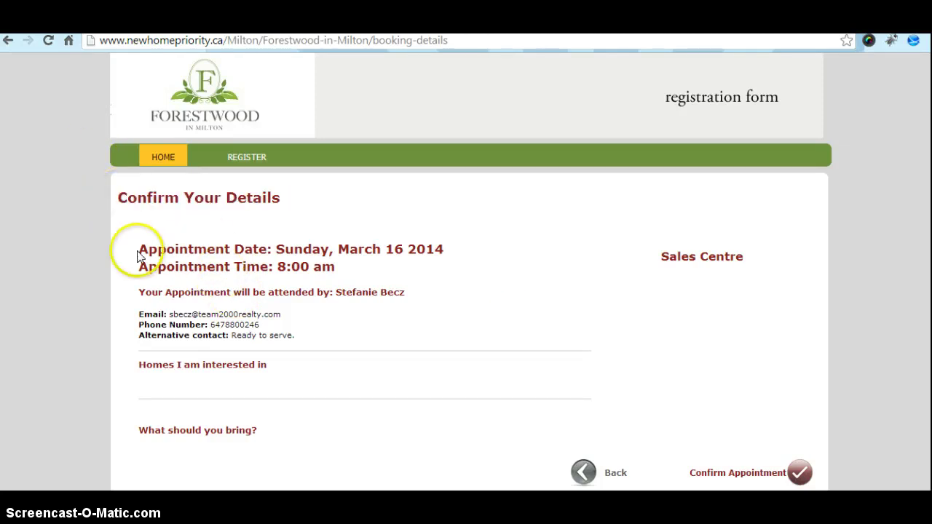
left_click_drag(137, 250, 435, 249)
left_click(395, 250)
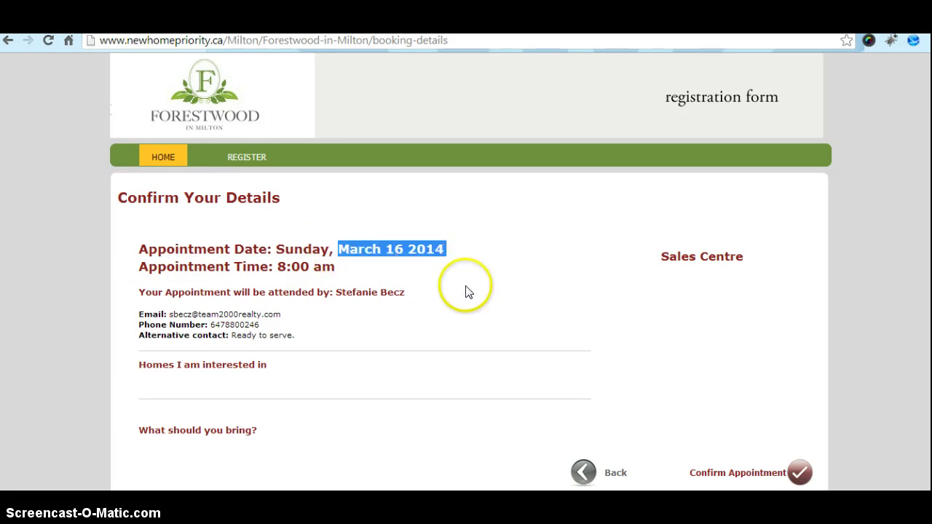
left_click_drag(171, 264, 295, 266)
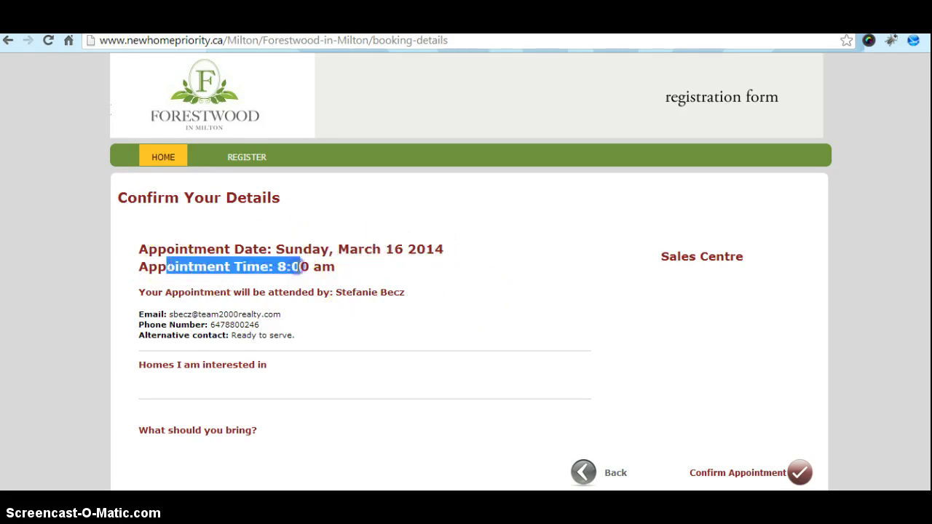
left_click_drag(158, 291, 329, 292)
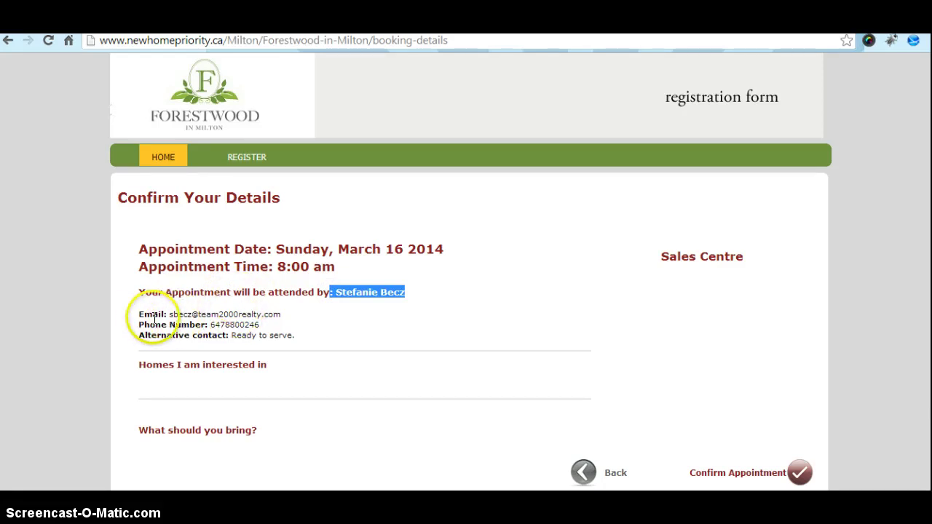
mouse_move(142, 314)
left_mouse_down()
mouse_move(285, 311)
mouse_move(256, 342)
left_mouse_up()
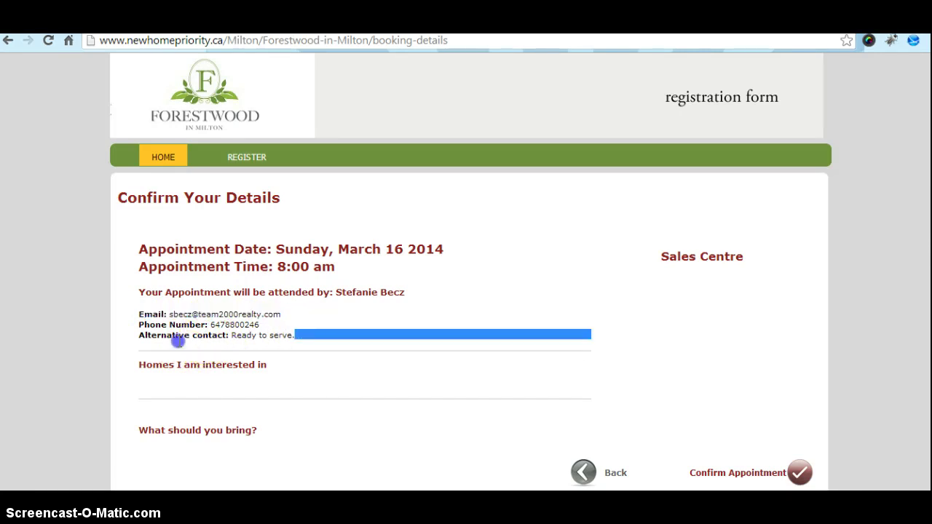
left_click_drag(150, 338, 141, 336)
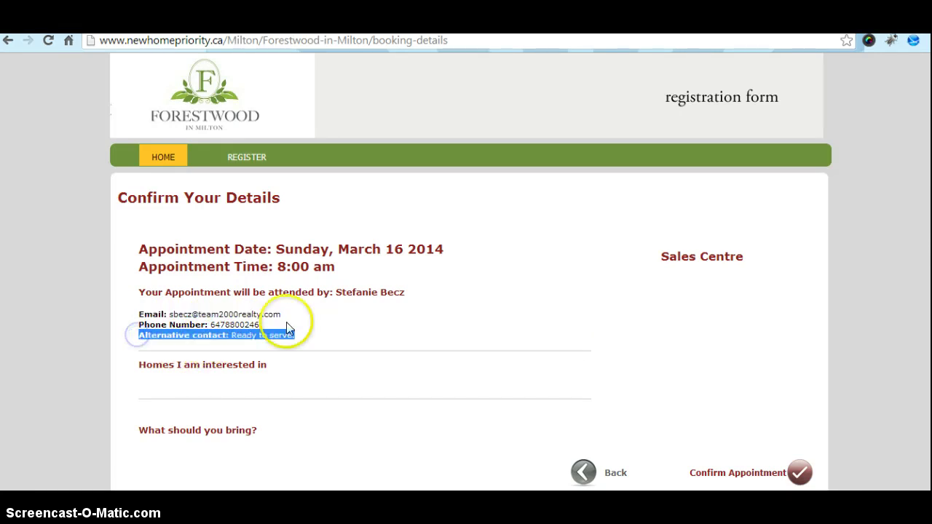
scroll(353, 281, "down", 1)
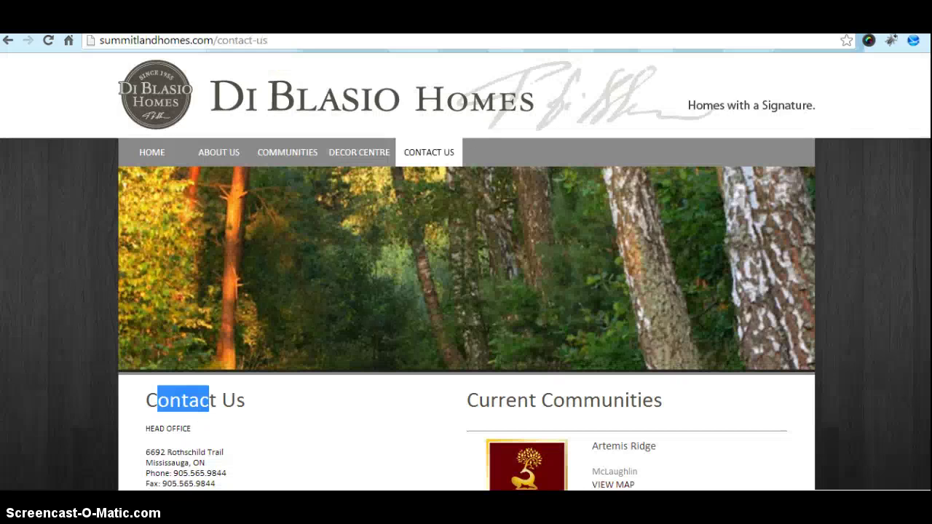
Go via Communities to About Us and follow the green See More building-green link
mouse_move(297, 163)
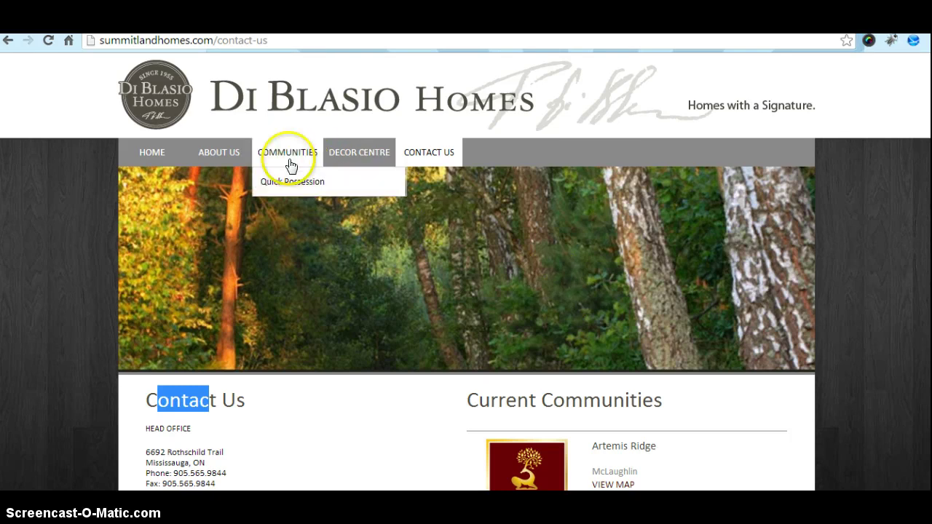
left_click(286, 159)
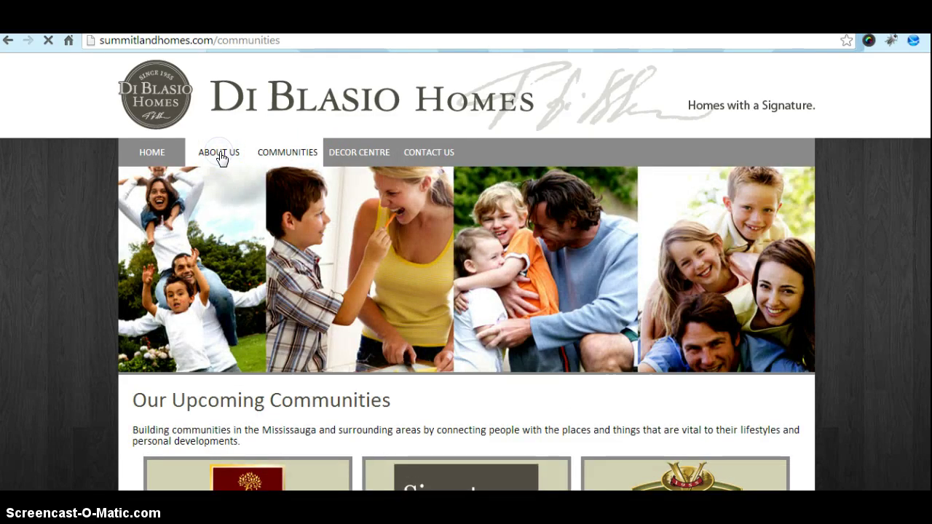
left_click(221, 159)
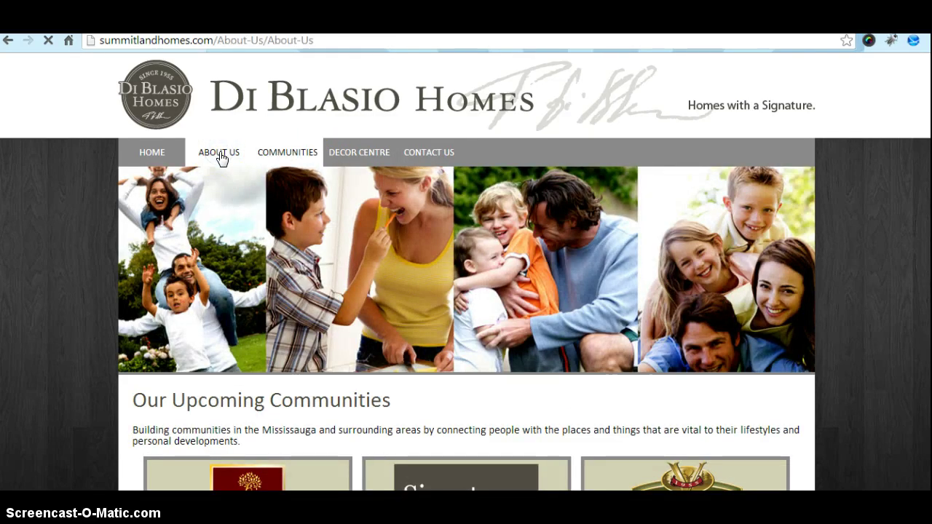
scroll(801, 371, "down", 4)
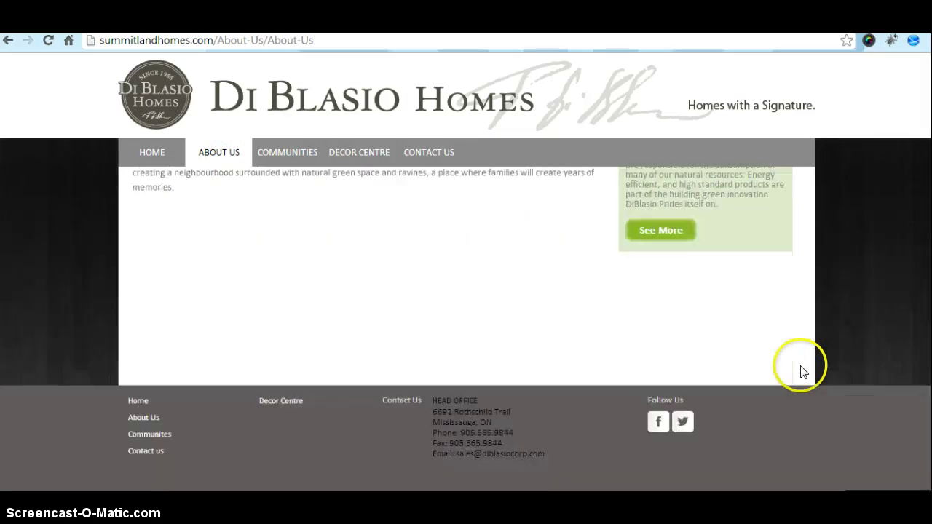
scroll(801, 370, "up", 3)
left_click(649, 443)
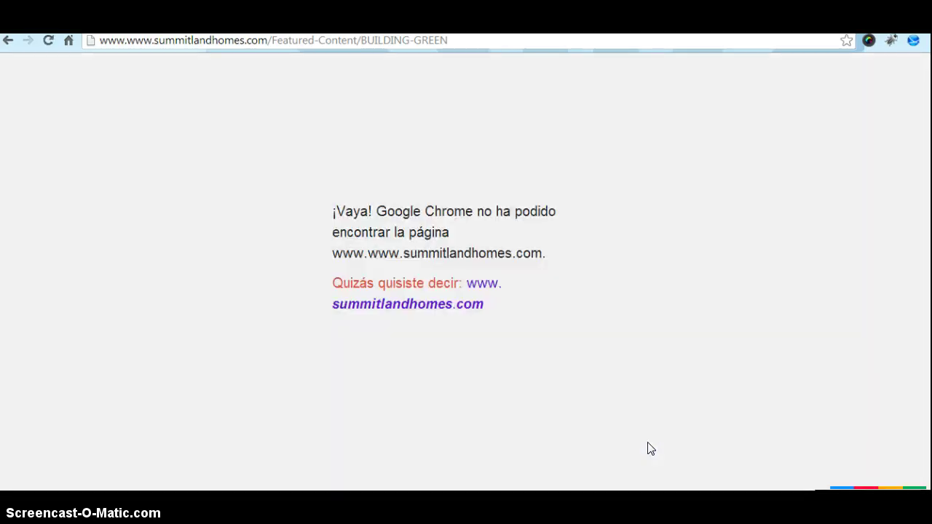
Follow the suggested summitlandhomes.com link and browse Quick Possession homes via Show me my options
left_click(449, 304)
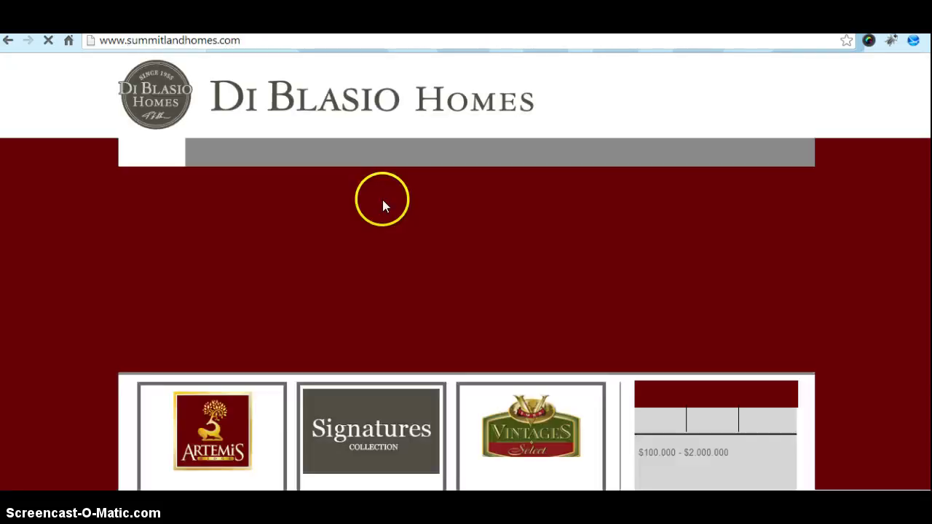
scroll(603, 317, "down", 6)
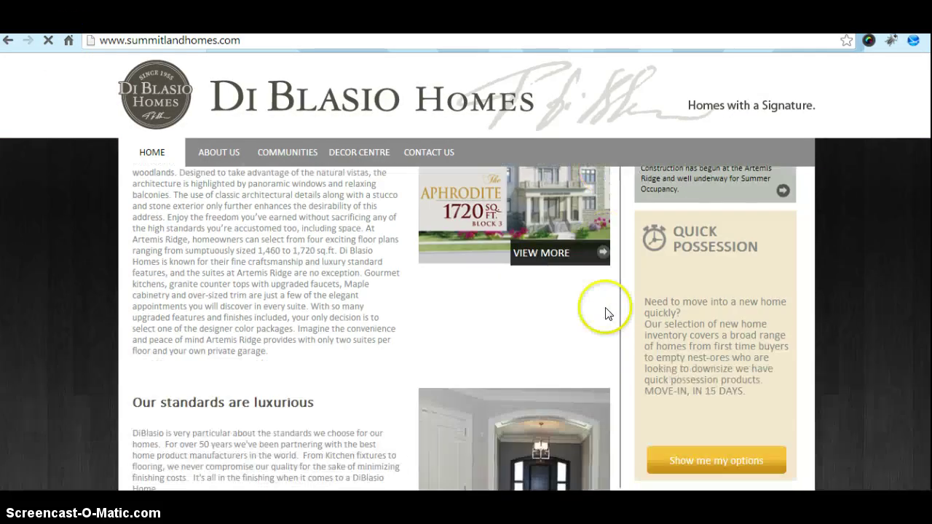
left_click(714, 462)
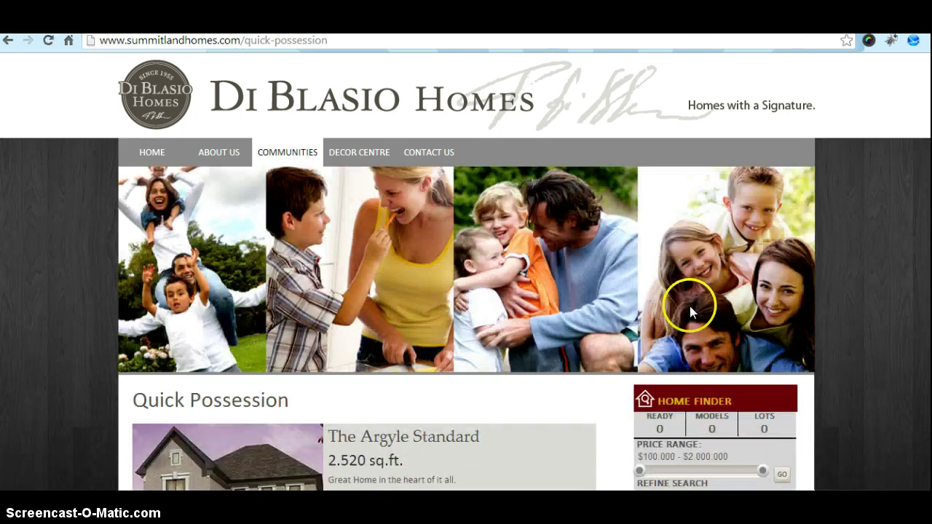
scroll(689, 305, "down", 1)
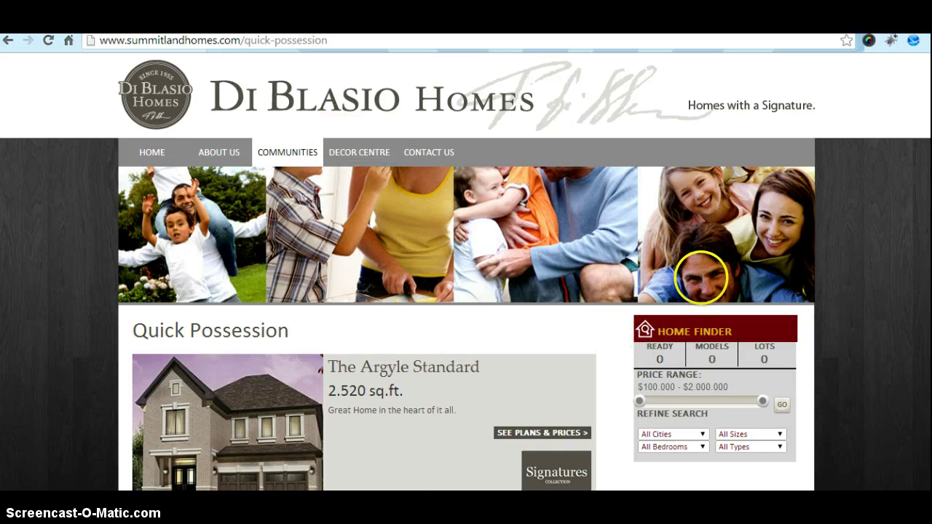
scroll(700, 277, "down", 3)
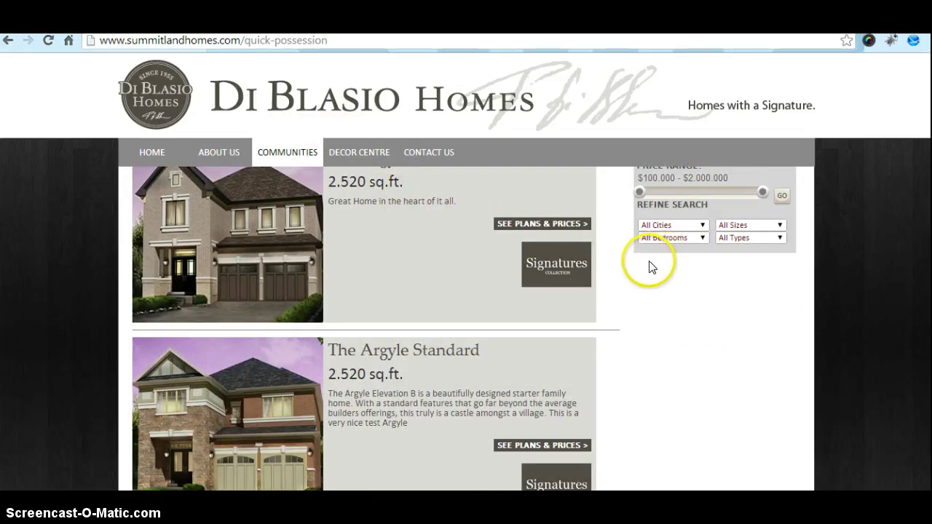
scroll(648, 270, "up", 2)
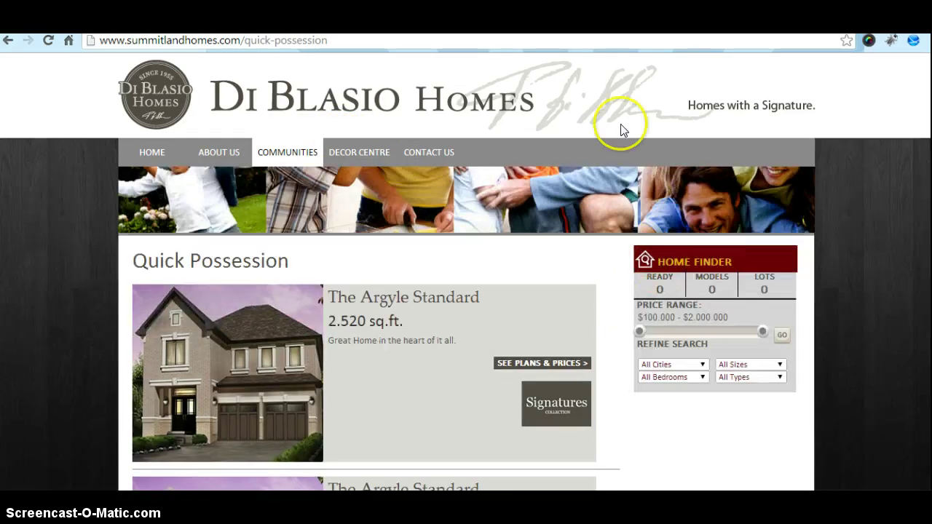